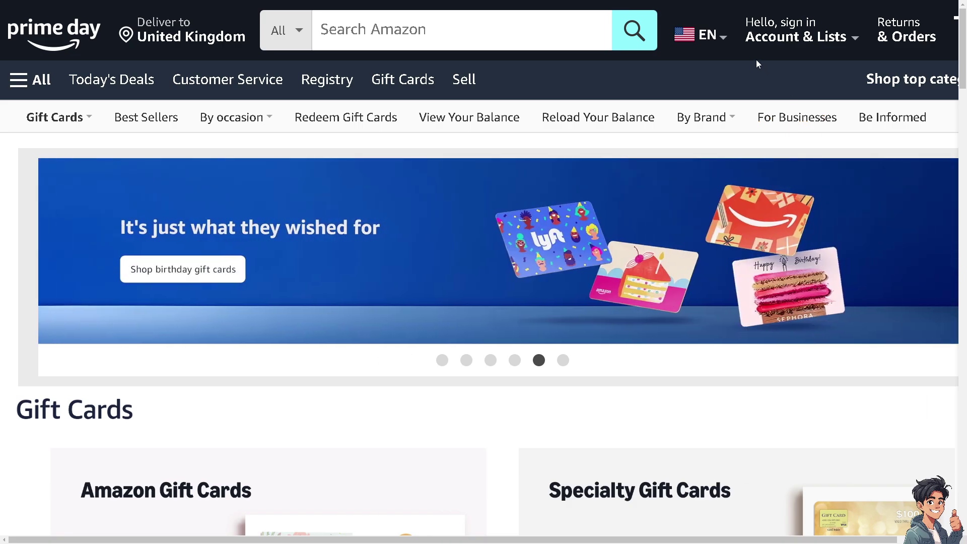
Step: Show the Account & Lists flyout with its sign-in and new-customer options
{"action": "mouse_move", "coordinate": [786, 40]}
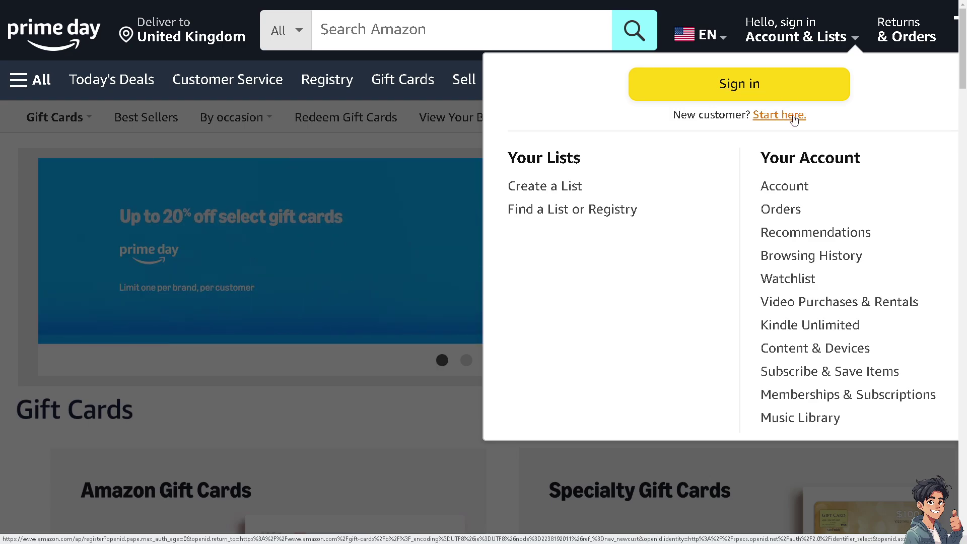
Step: Choose 'Start here.' under Sign in and return signed in to the Gift Cards page
{"action": "left_click", "coordinate": [793, 118]}
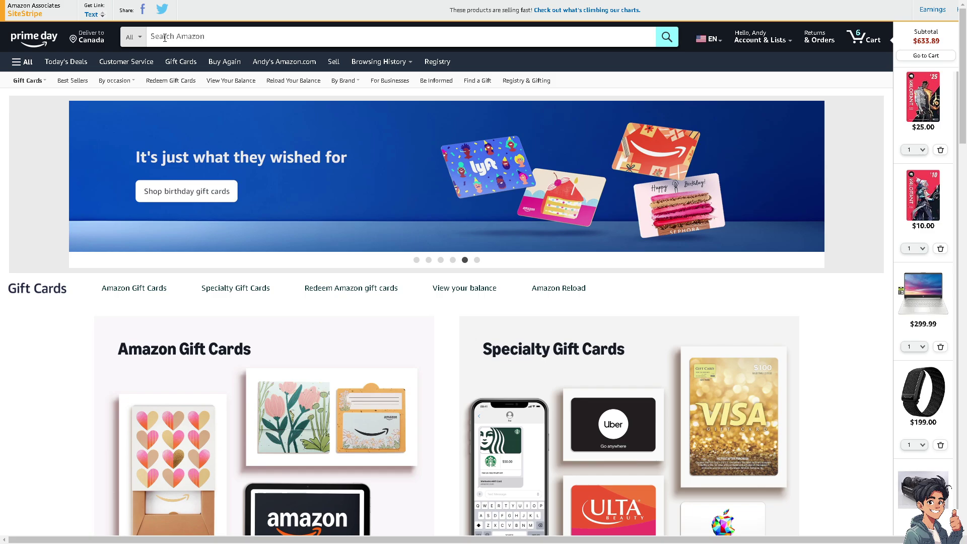
Step: Remove 'jordan' and 'basketball' from the search box's recent searches, then close the dropdown
{"action": "left_click", "coordinate": [204, 36]}
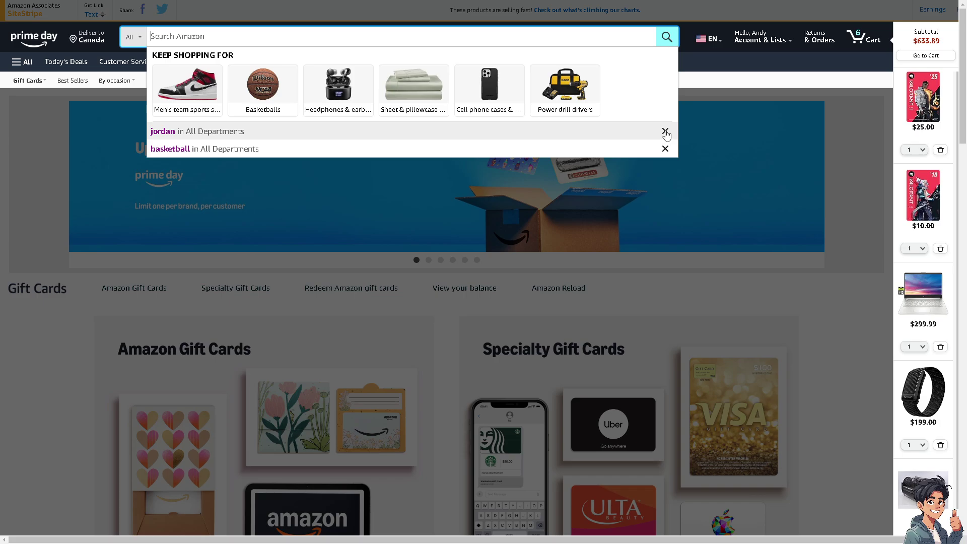
{"action": "left_click", "coordinate": [665, 132]}
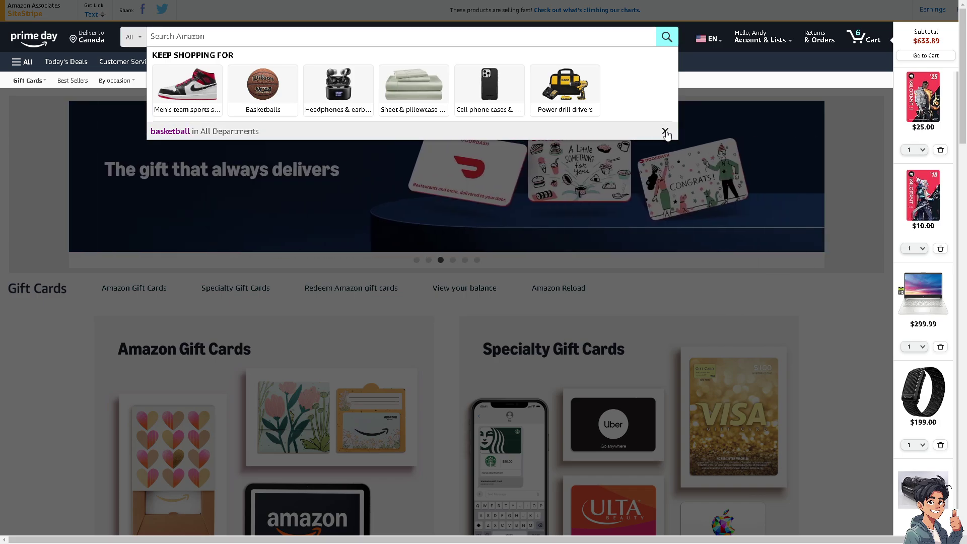
{"action": "left_click", "coordinate": [665, 131]}
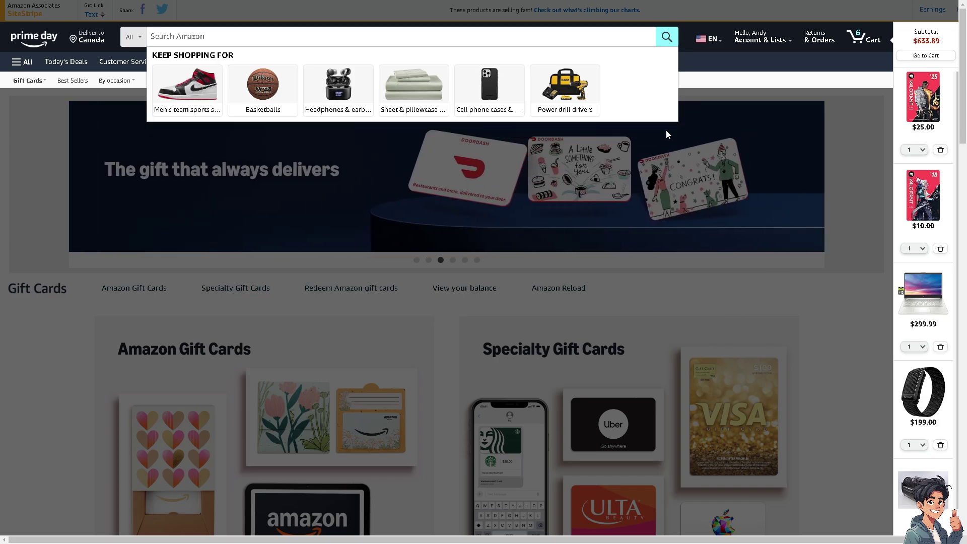
{"action": "left_click", "coordinate": [84, 358]}
{"action": "left_click", "coordinate": [188, 35]}
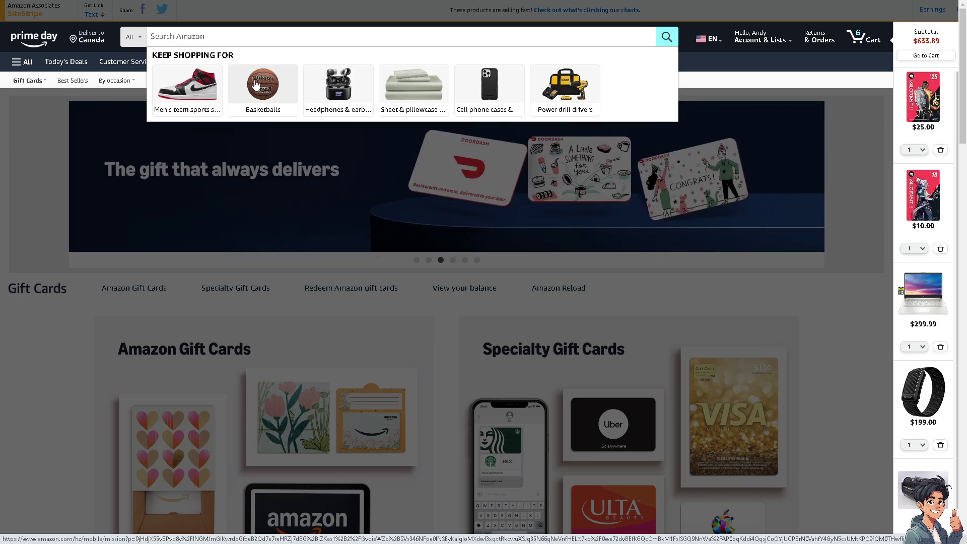
Step: Search Amazon for 'Iphone'
{"action": "left_click", "coordinate": [232, 37]}
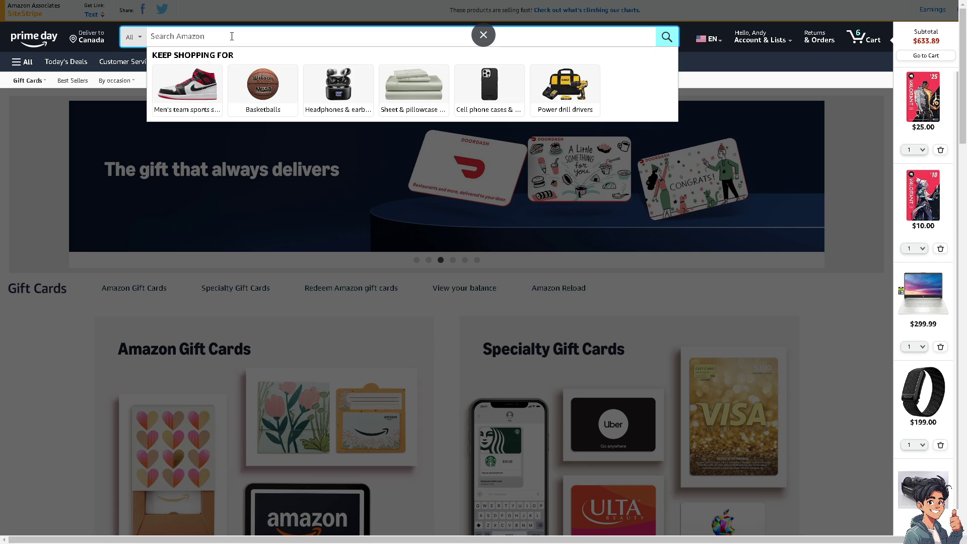
{"action": "type", "text": "Ipho"}
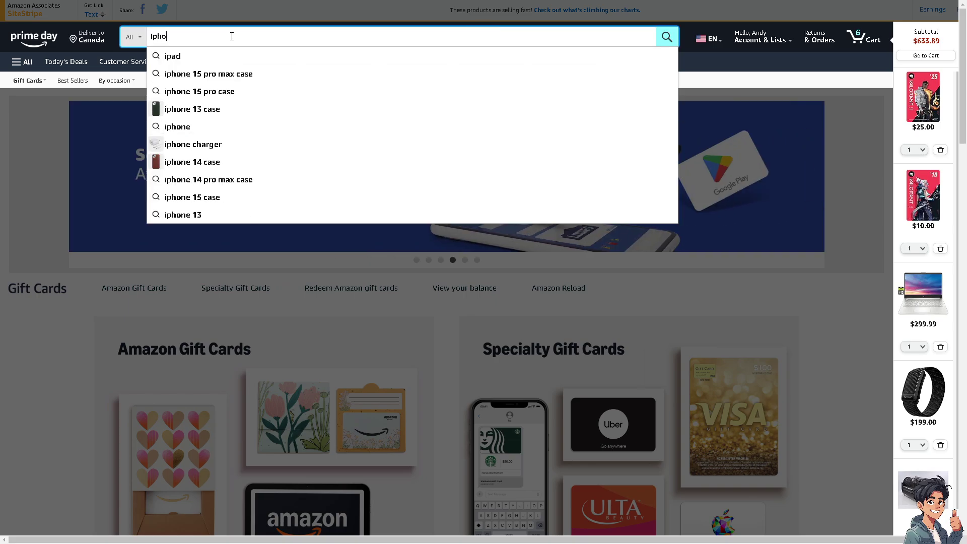
{"action": "type", "text": "ne"}
{"action": "key", "text": "Escape"}
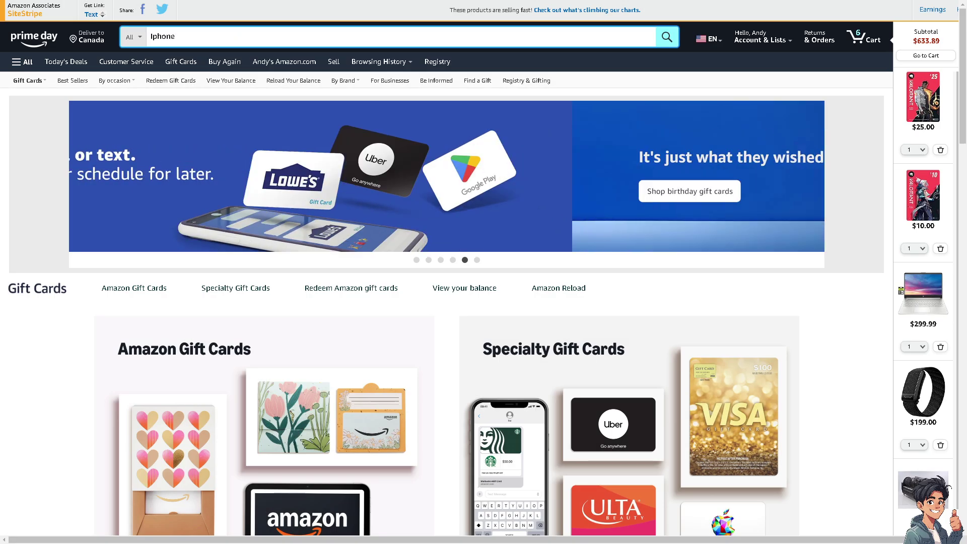
{"action": "key", "text": "Return"}
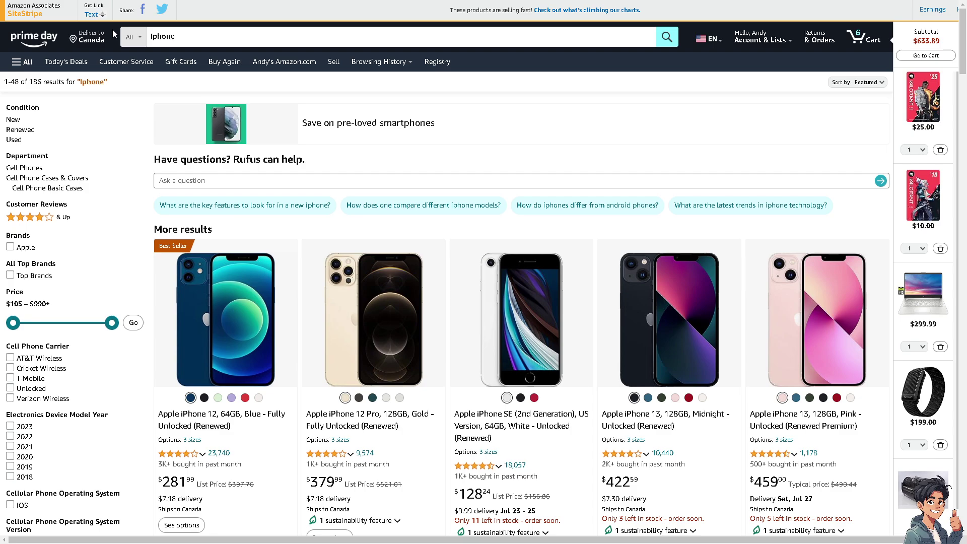
Step: Replace the query with 'purifier' and search, then search for 'soccer'
{"action": "double_click", "coordinate": [148, 37]}
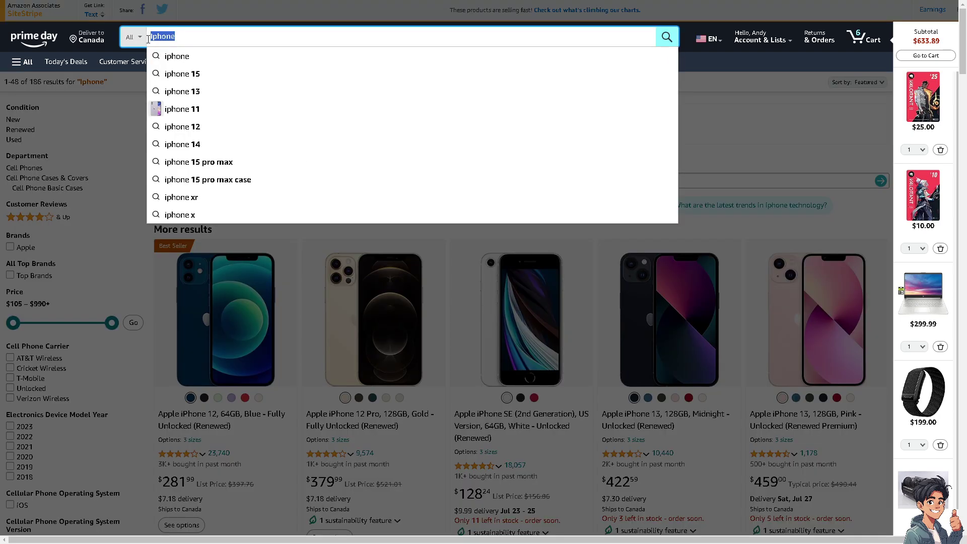
{"action": "type", "text": "pu"}
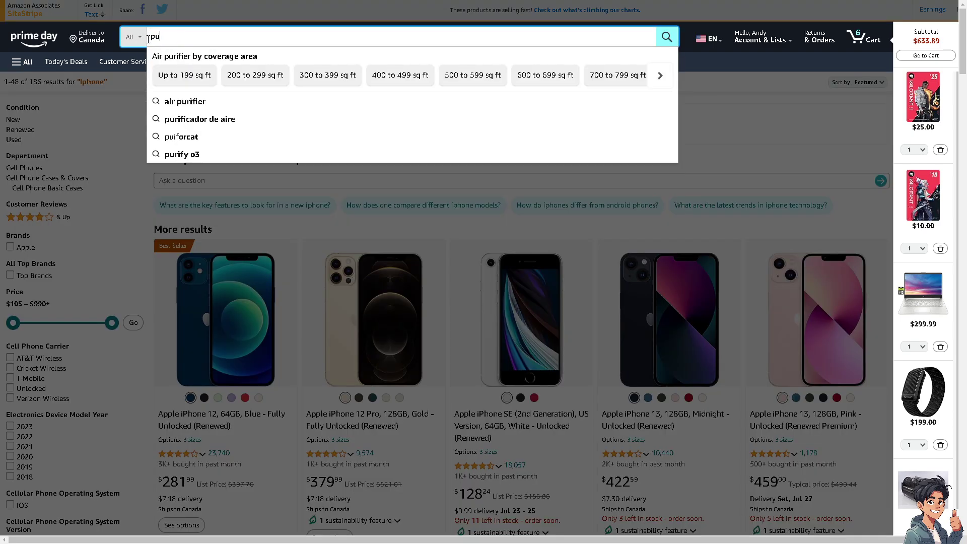
{"action": "type", "text": "rifier"}
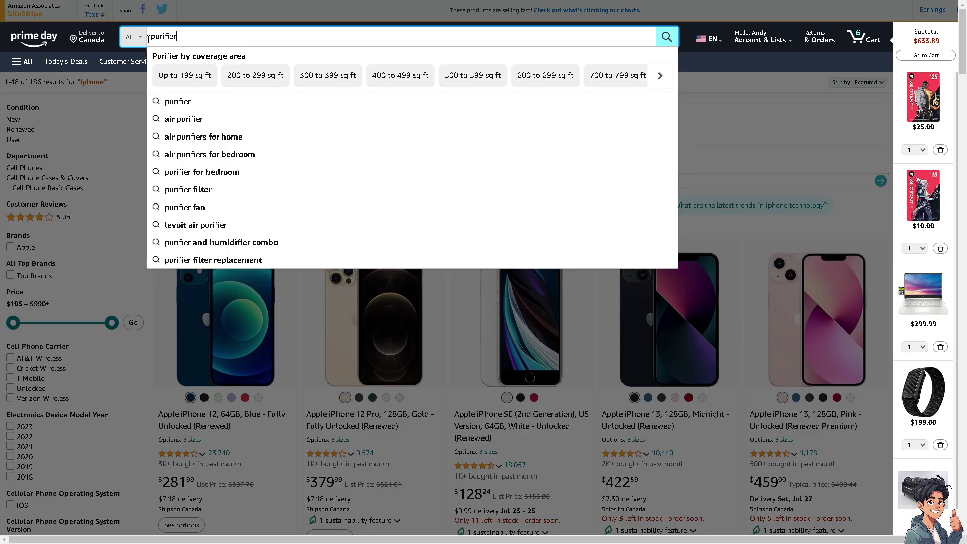
{"action": "key", "text": "Return"}
{"action": "double_click", "coordinate": [155, 38]}
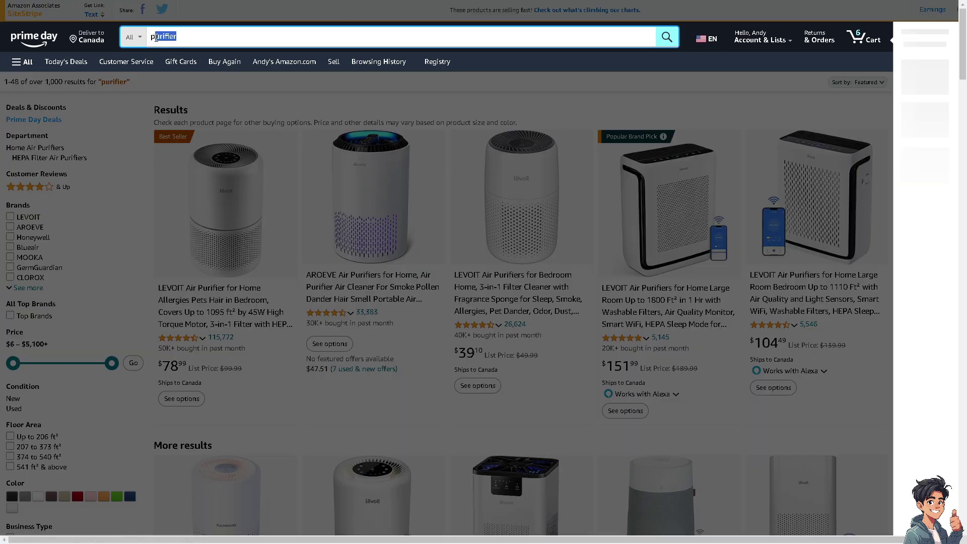
{"action": "type", "text": "so"}
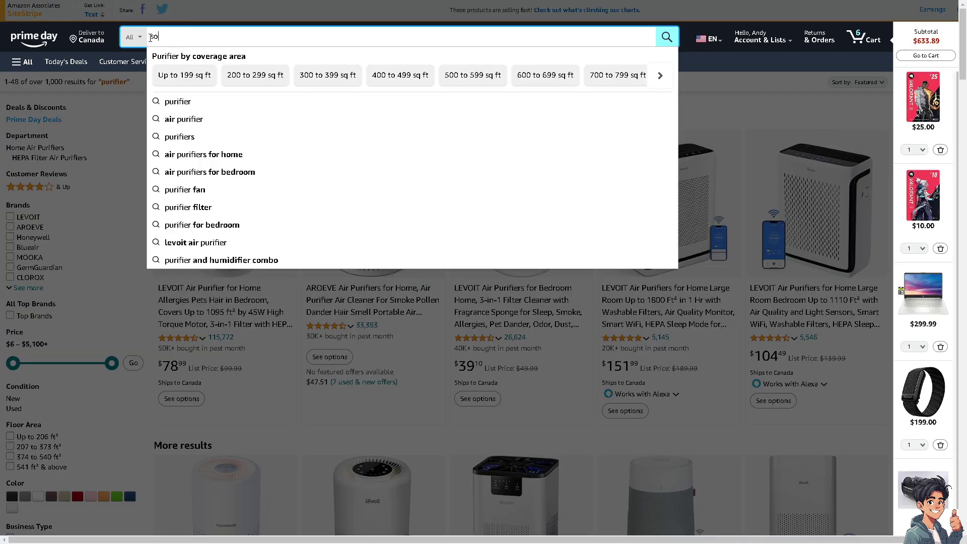
{"action": "type", "text": "ccer"}
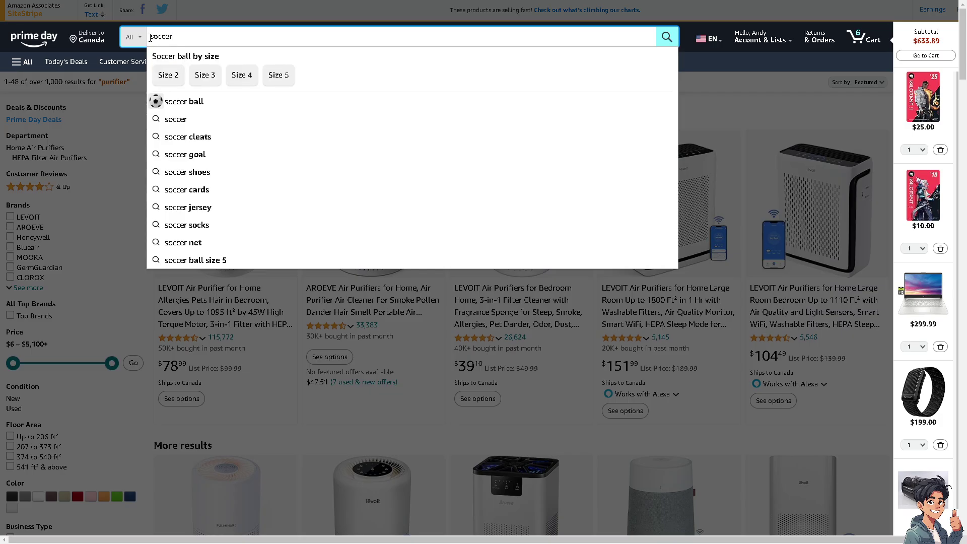
{"action": "key", "text": "Return"}
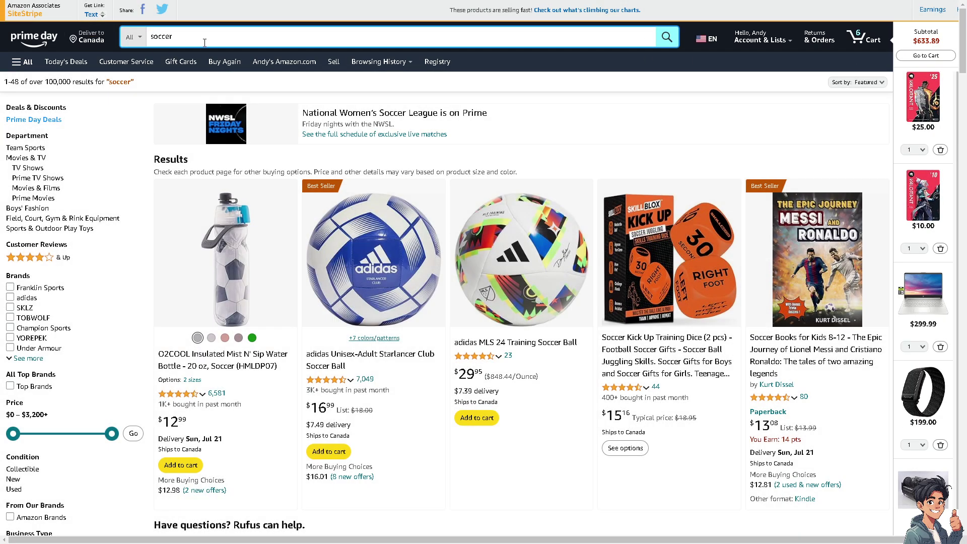
Step: Erase 'soccer' from the search box and close the suggestions
{"action": "left_click", "coordinate": [513, 38]}
{"action": "key", "text": "BackSpace"}
{"action": "key", "text": "BackSpace"}
{"action": "key", "text": "BackSpace"}
{"action": "key", "text": "BackSpace"}
{"action": "key", "text": "BackSpace"}
{"action": "key", "text": "BackSpace"}
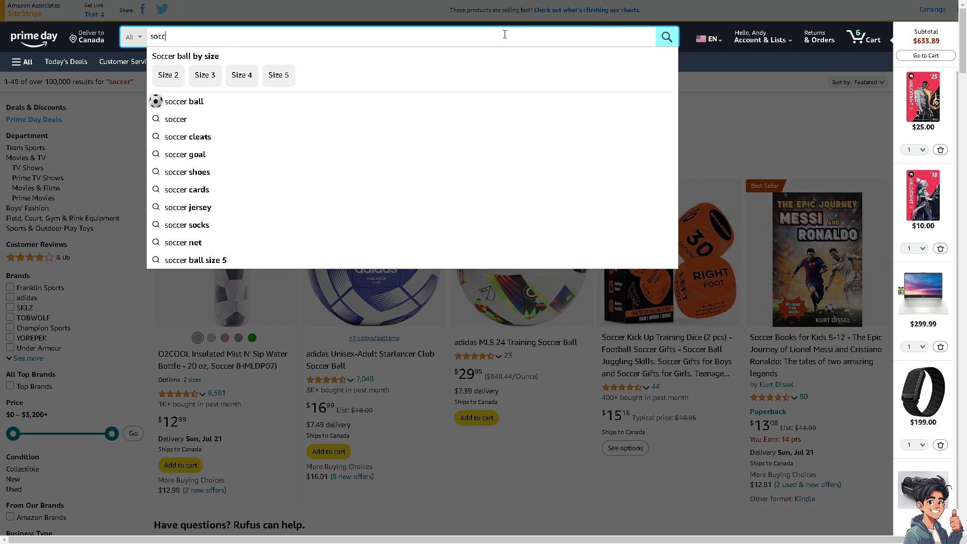
{"action": "left_click", "coordinate": [712, 88]}
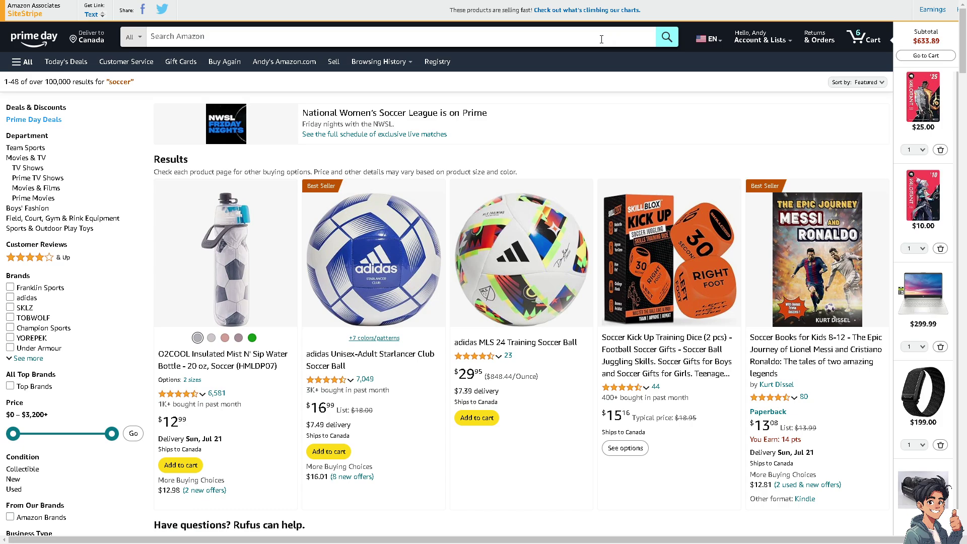
Step: Delete the soccer, iphone and purifier rows from the search dropdown's recent searches
{"action": "left_click", "coordinate": [600, 39]}
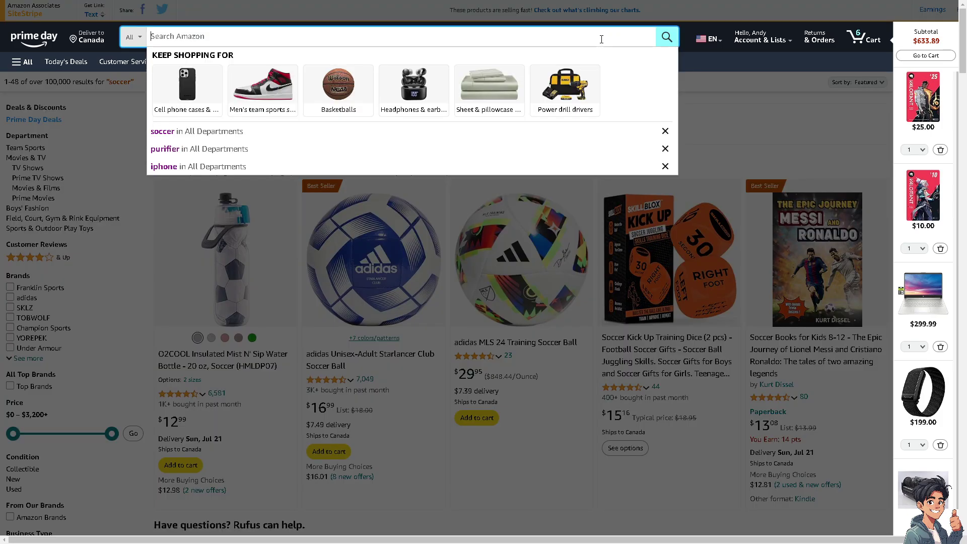
{"action": "left_click", "coordinate": [665, 131]}
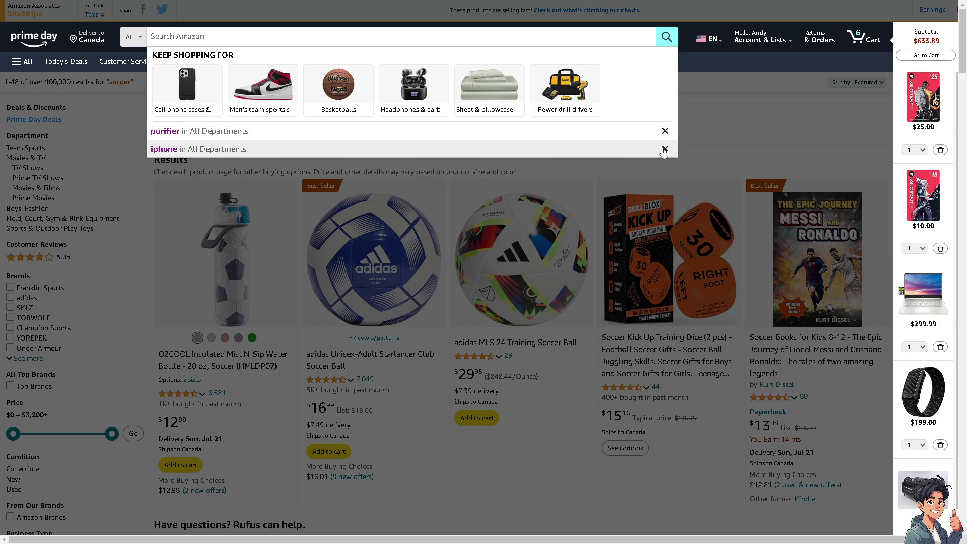
{"action": "left_click", "coordinate": [664, 149]}
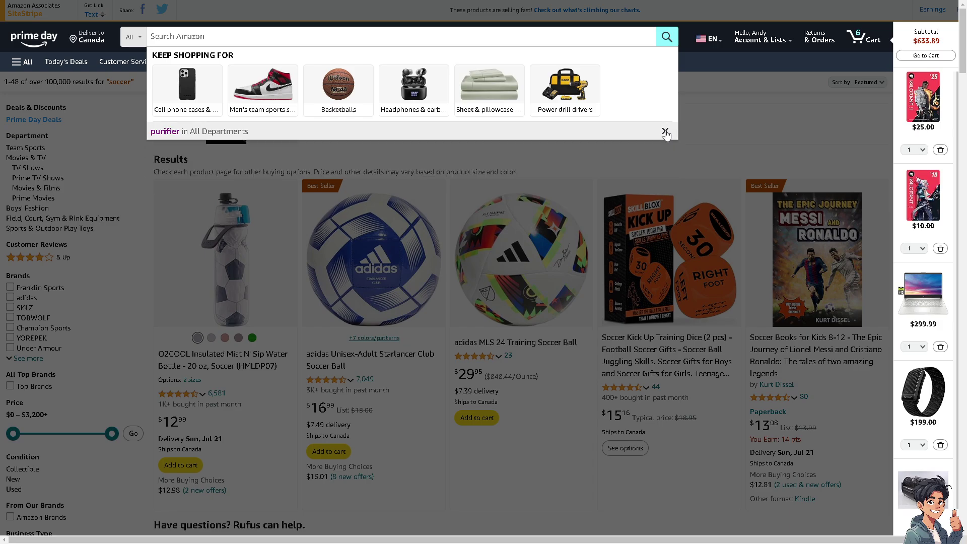
{"action": "left_click", "coordinate": [664, 131]}
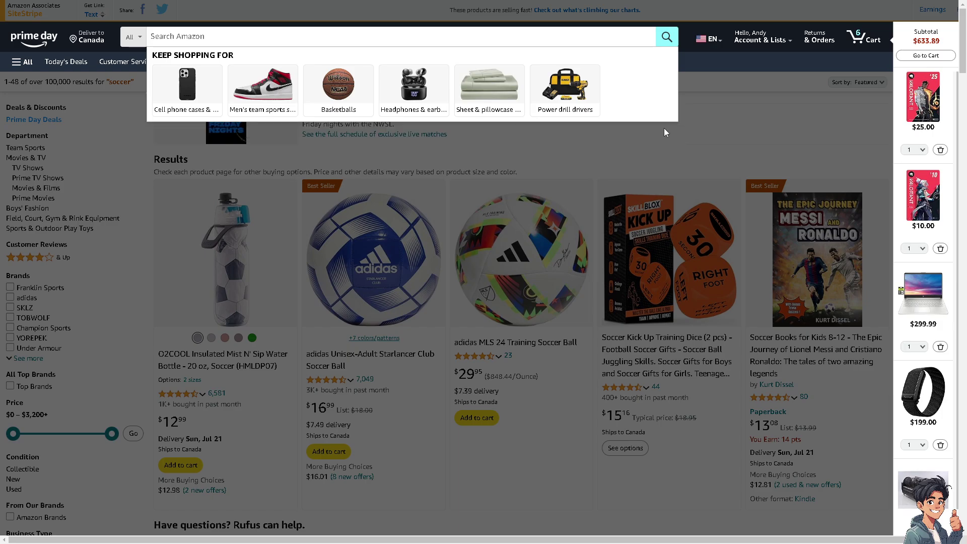
{"action": "left_click", "coordinate": [530, 141]}
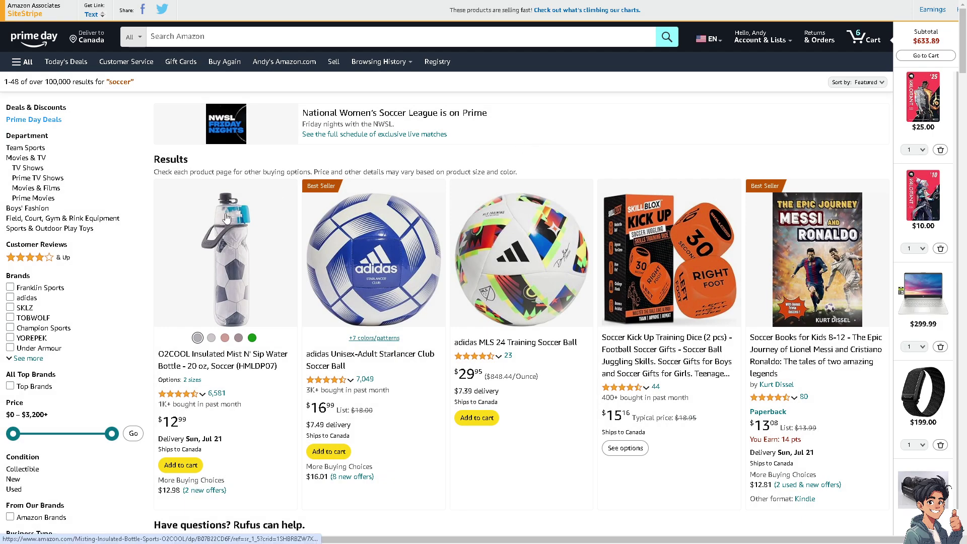